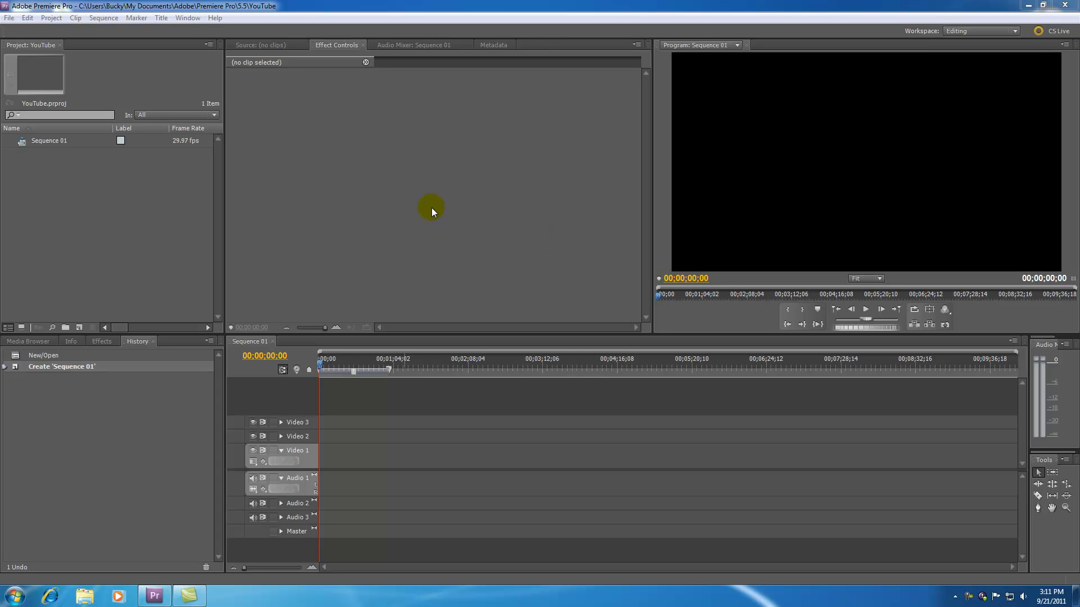
# Cycle the upper panel group through the Source, Effect Controls, Audio Mixer and Metadata tabs.
pyautogui.click(281, 45)
pyautogui.click(334, 45)
pyautogui.click(408, 45)
pyautogui.click(485, 45)
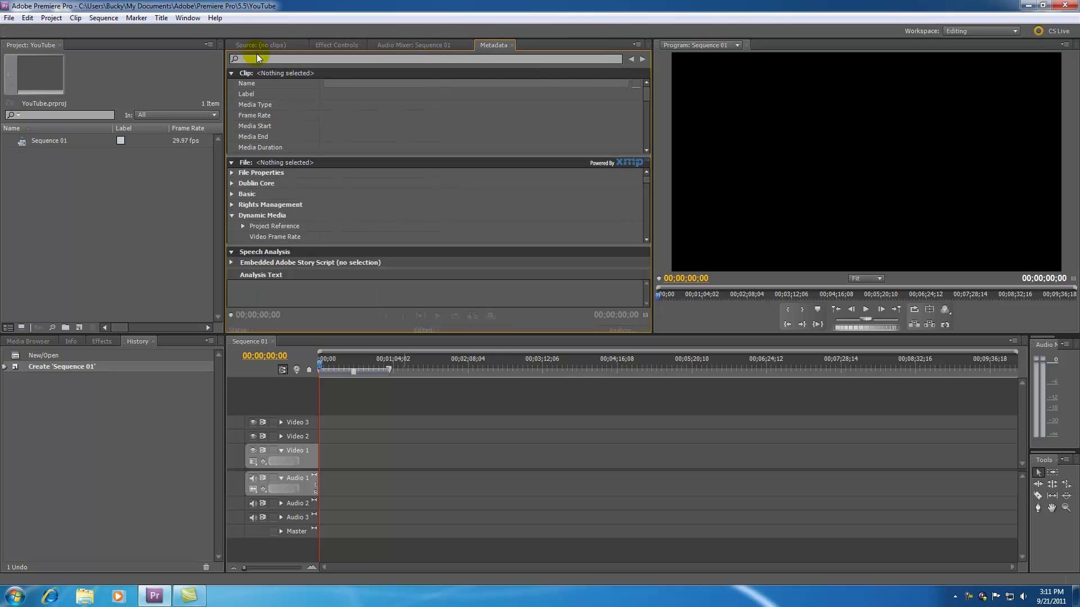
pyautogui.click(265, 43)
pyautogui.click(330, 45)
pyautogui.click(407, 46)
pyautogui.click(488, 44)
pyautogui.click(281, 45)
pyautogui.click(327, 45)
pyautogui.click(398, 45)
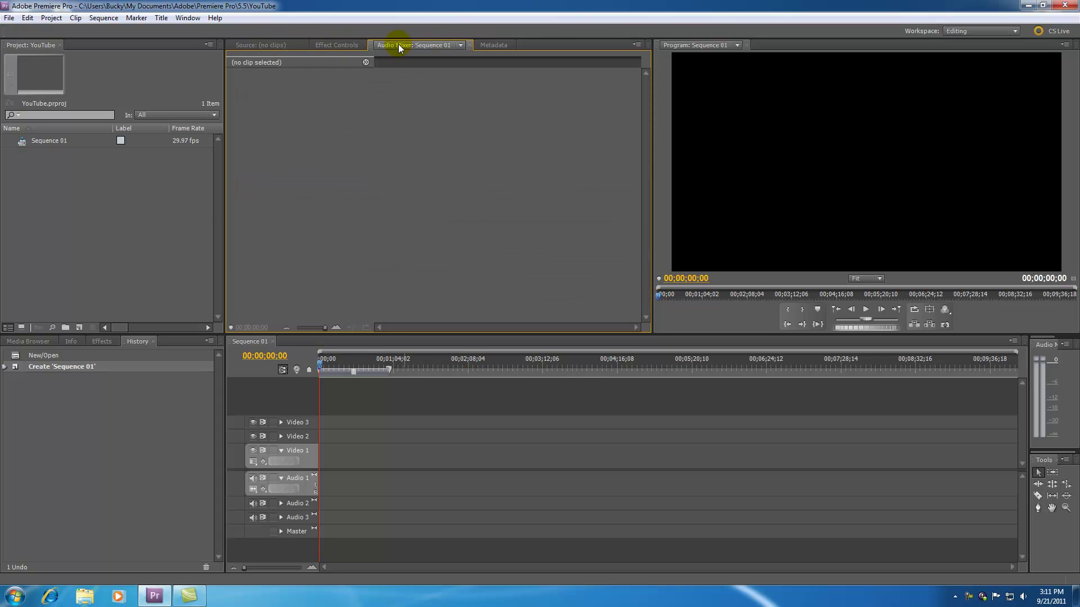
pyautogui.click(490, 45)
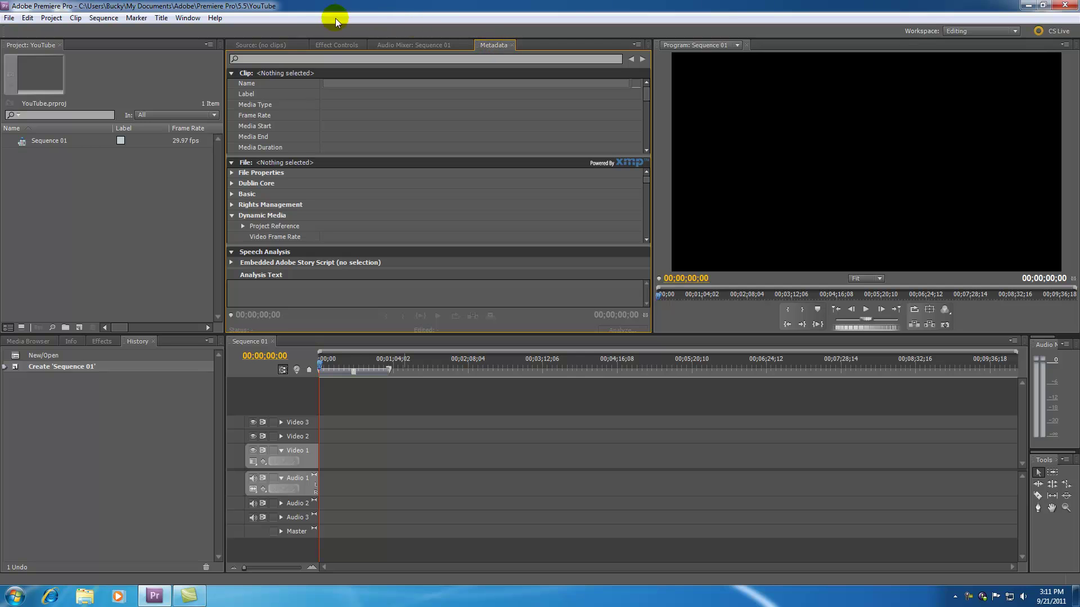
# Flip between Effect Controls, Audio Mixer, Metadata and Source, ending on Effect Controls.
pyautogui.click(340, 44)
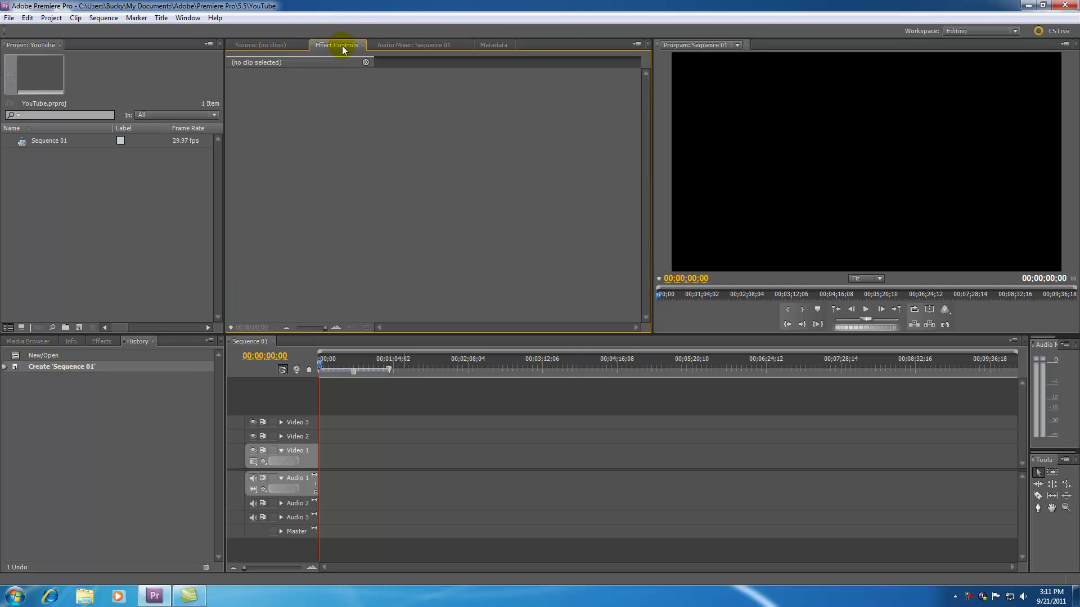
pyautogui.click(411, 44)
pyautogui.click(491, 45)
pyautogui.click(281, 45)
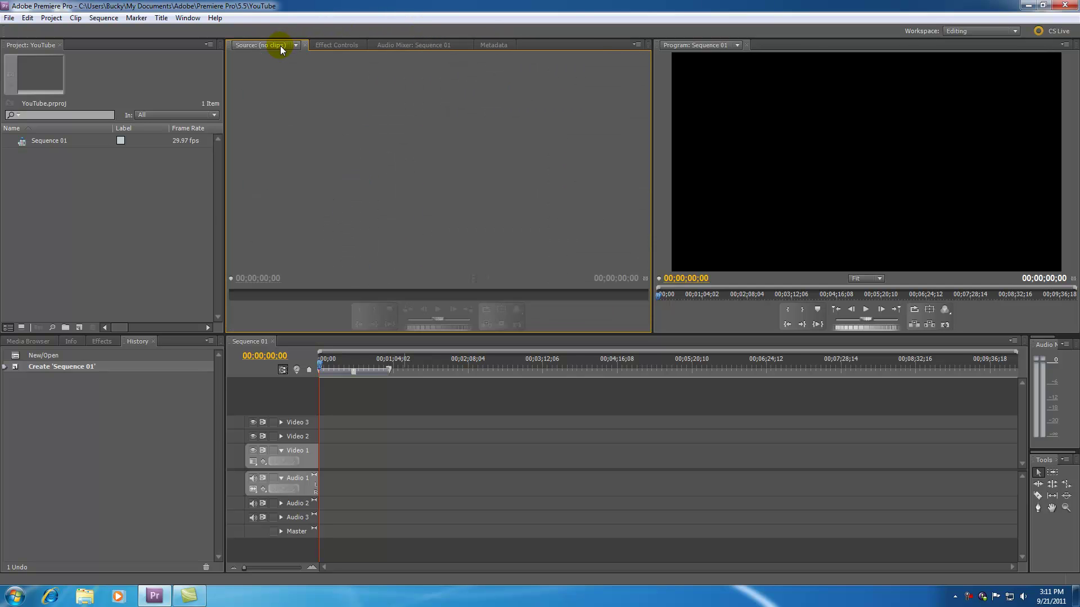
pyautogui.click(329, 44)
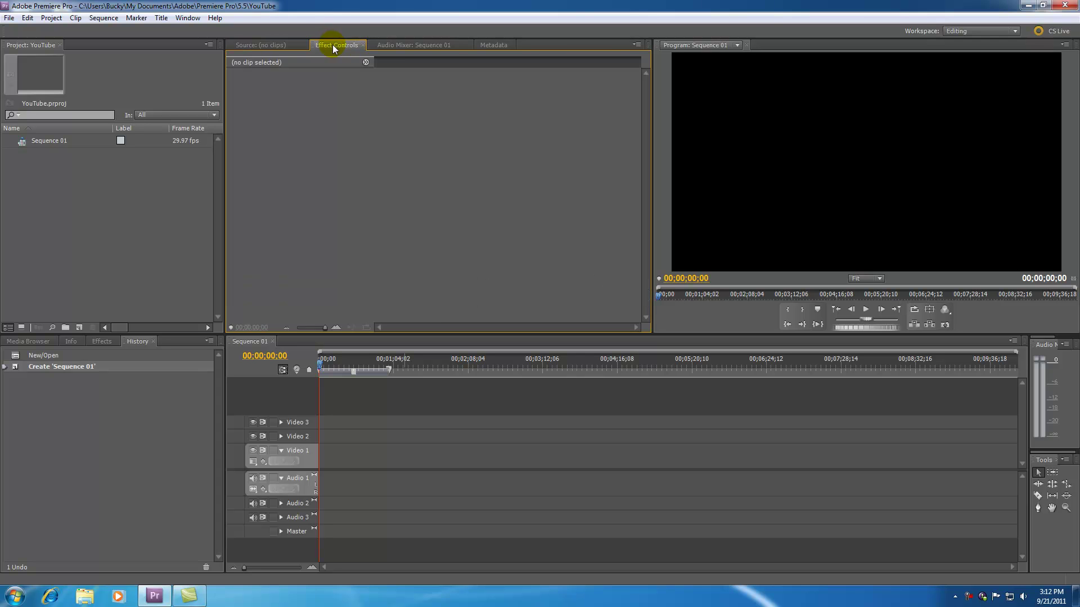
pyautogui.click(400, 45)
pyautogui.click(338, 45)
pyautogui.click(424, 47)
pyautogui.click(494, 45)
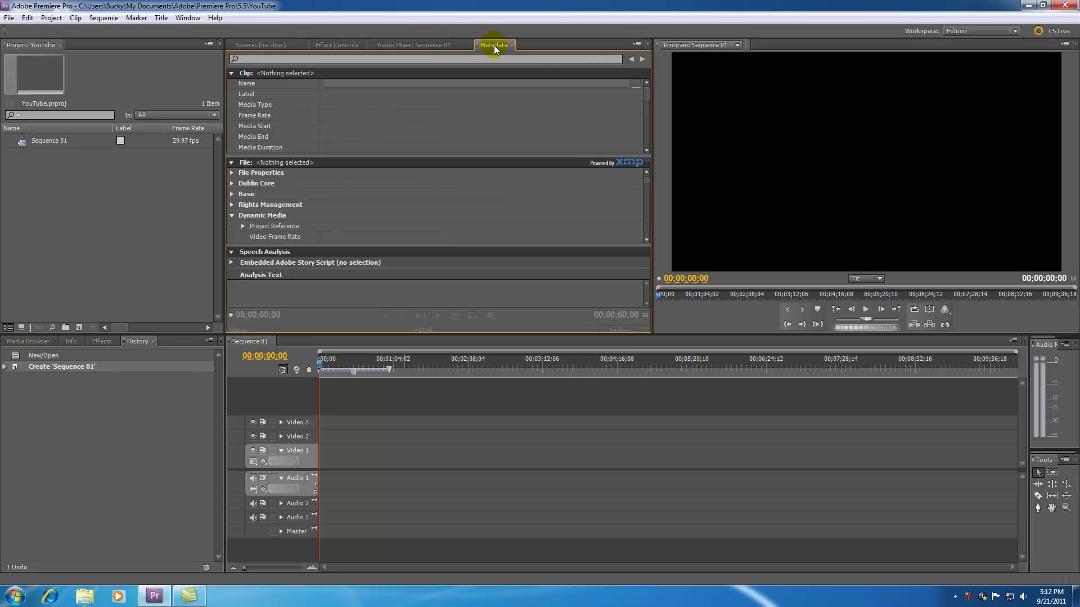
pyautogui.click(331, 44)
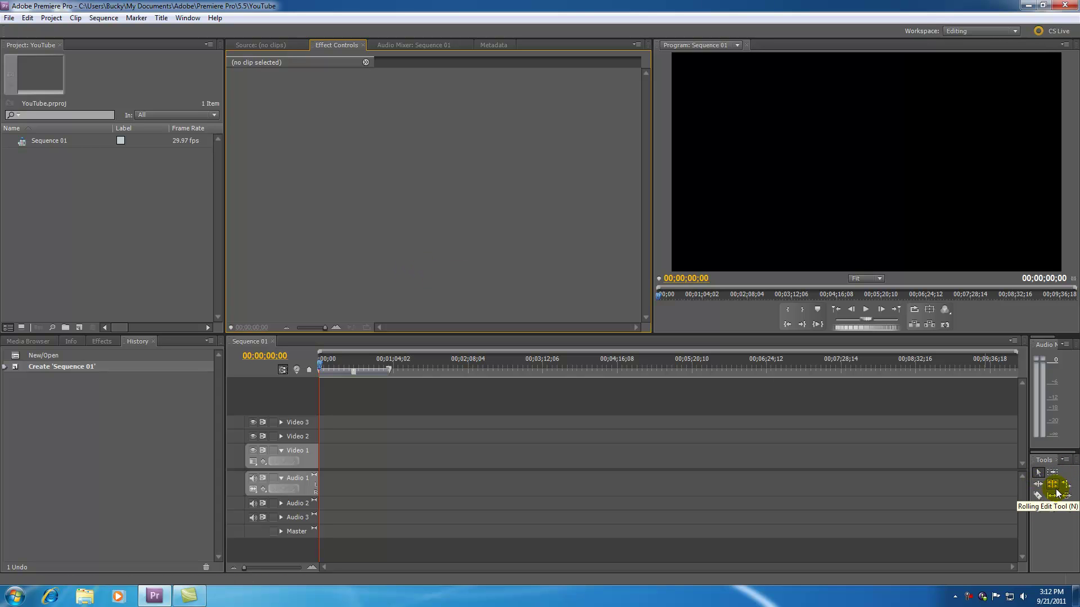
# Show the Effects panel's folders in the lower-left group, then return upper group to Effect Controls.
pyautogui.click(98, 341)
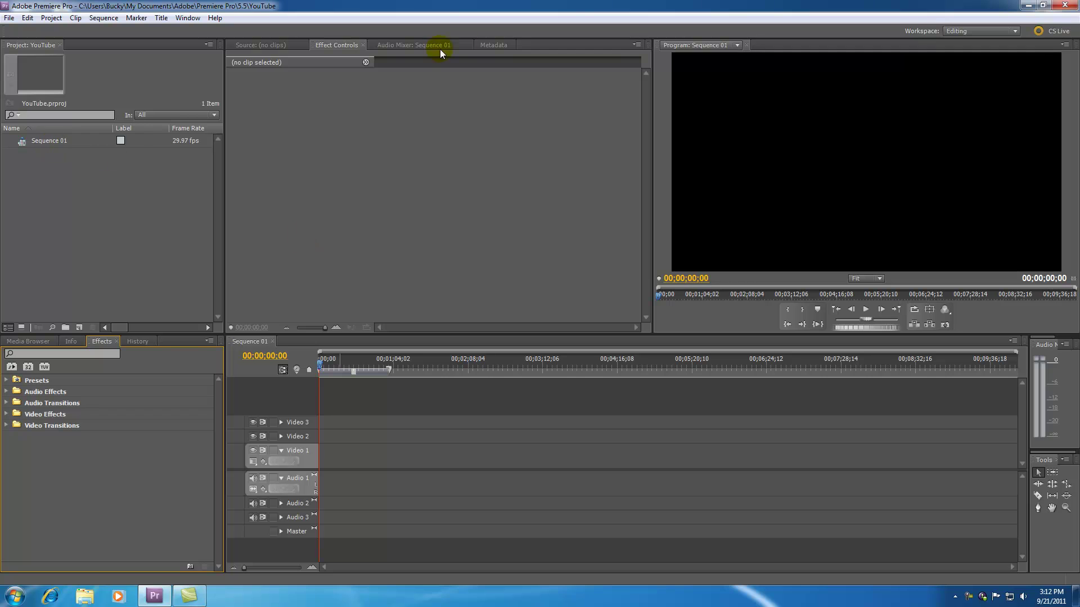
pyautogui.click(424, 47)
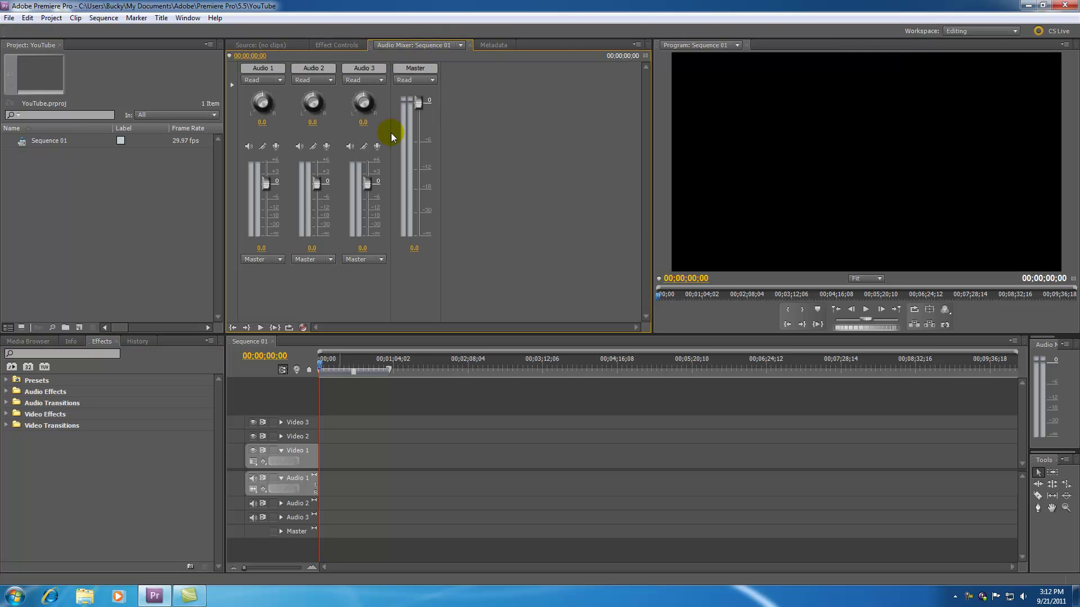
pyautogui.click(117, 211)
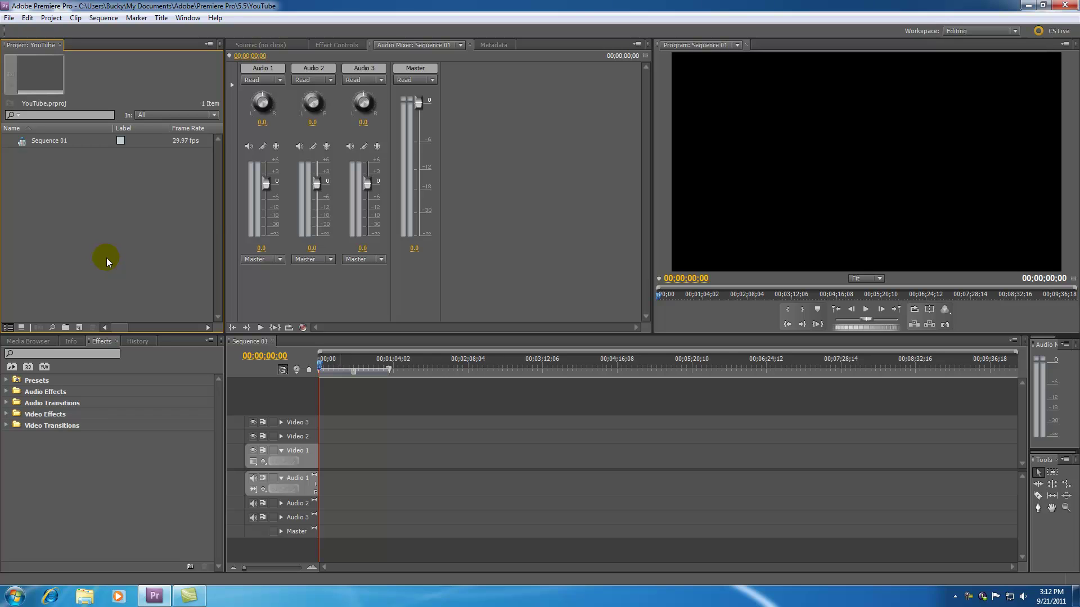
pyautogui.click(353, 43)
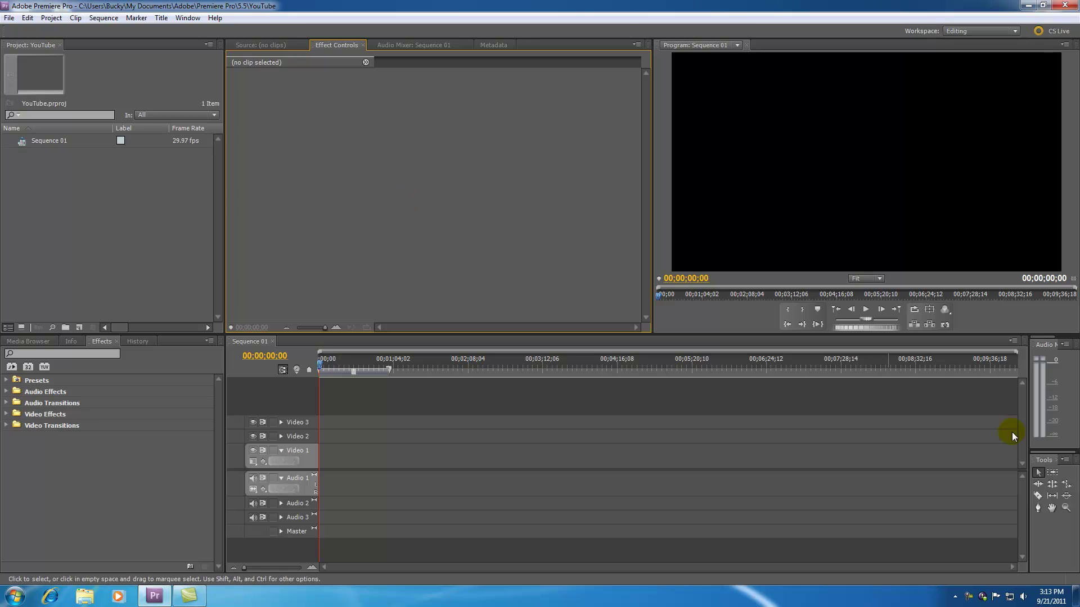
# Widen the Audio Master Meters/Tools column, close the Tools panel, and reopen it via Window > Tools.
pyautogui.moveTo(1027, 439); pyautogui.dragTo(1003, 440)
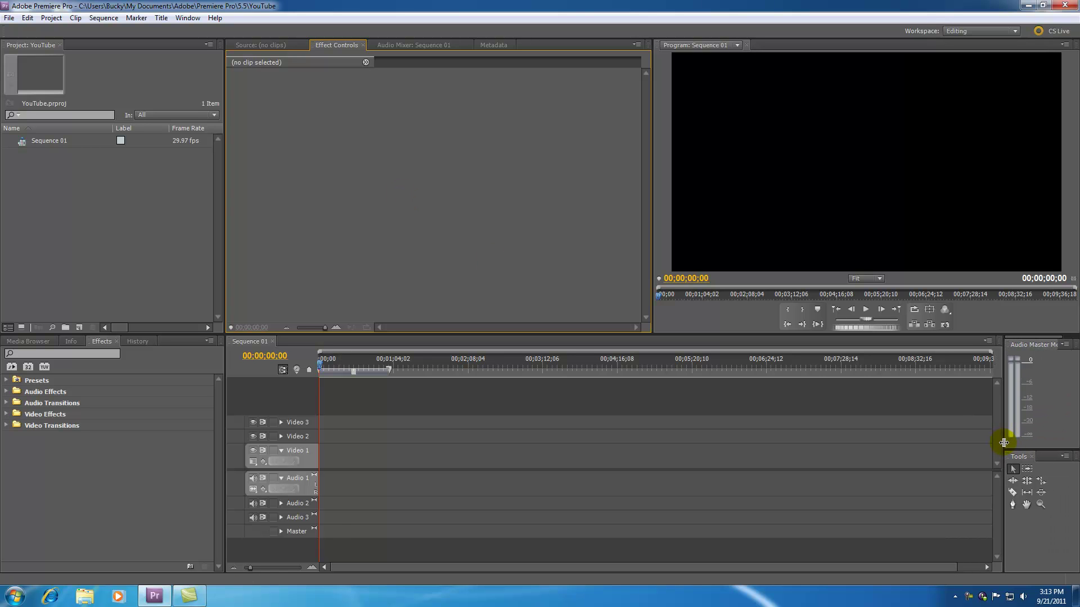
pyautogui.click(1031, 457)
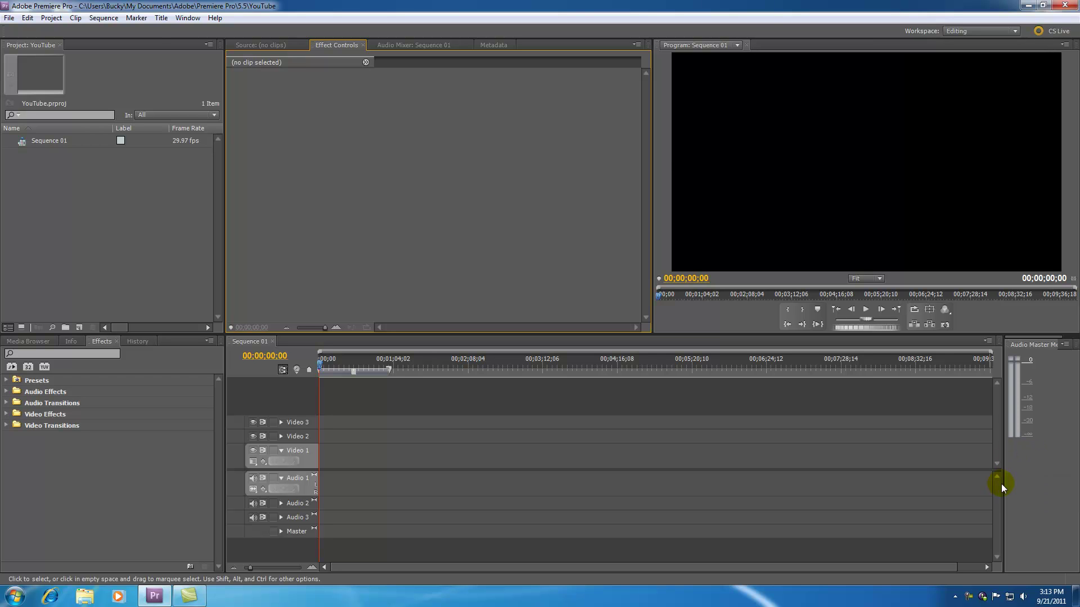
pyautogui.click(188, 18)
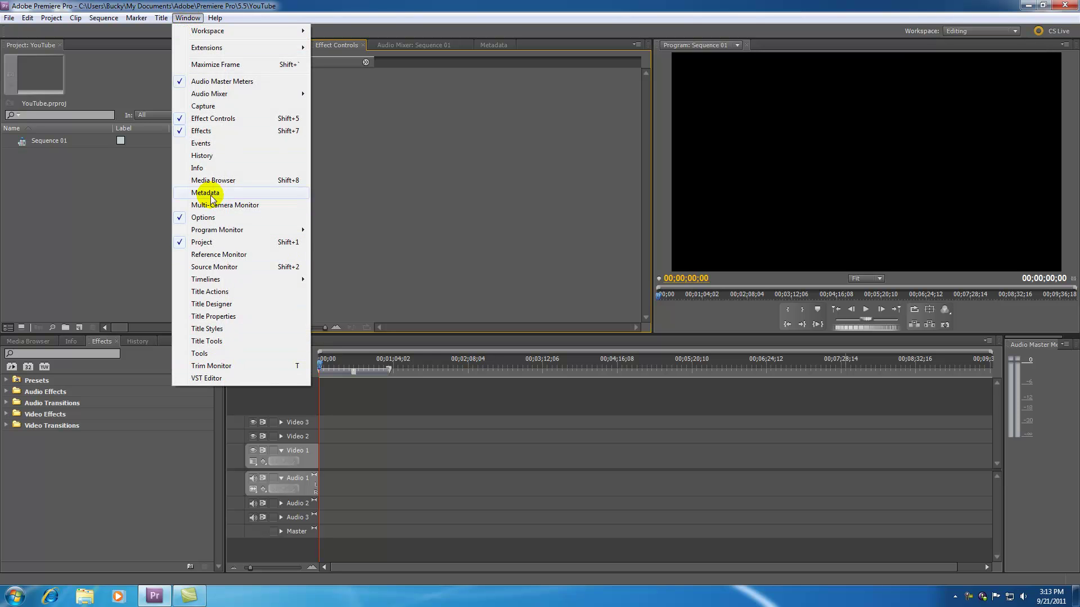
pyautogui.click(200, 356)
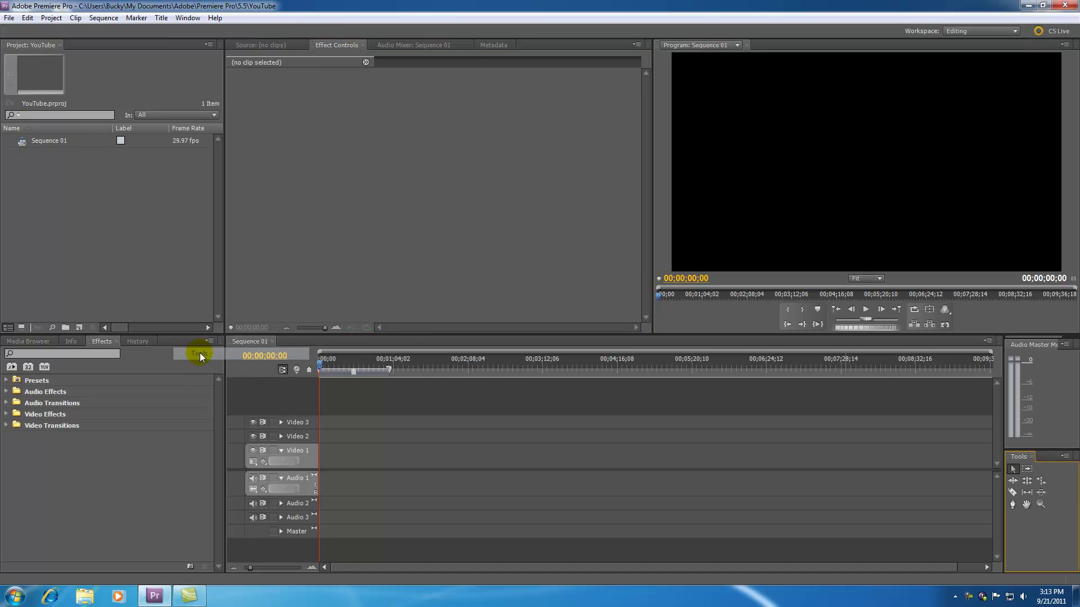
# Open the Window panel list twice and dismiss it without changes.
pyautogui.click(187, 18)
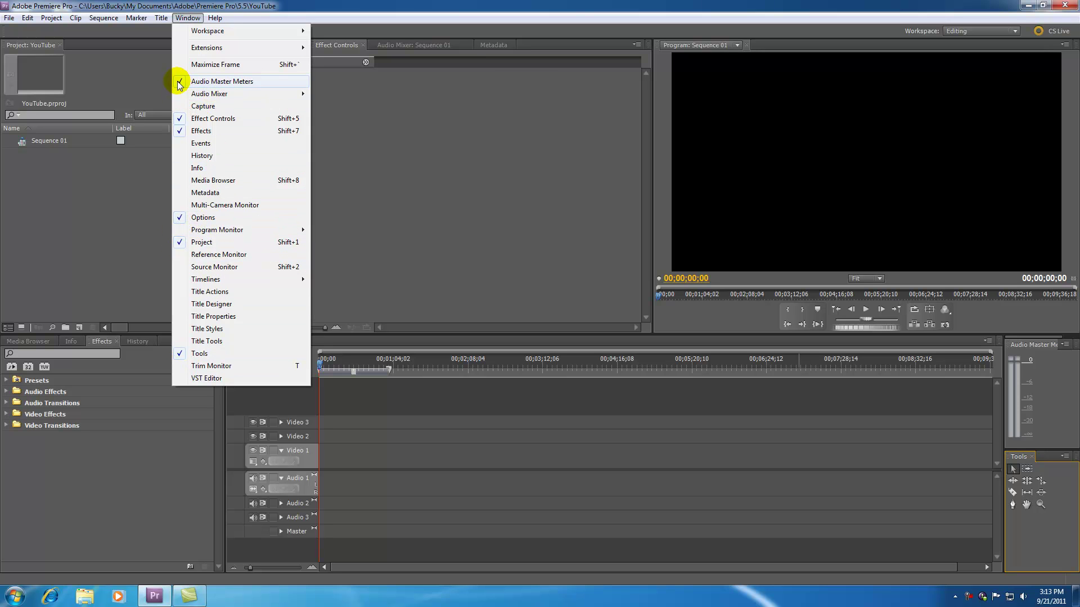
pyautogui.click(350, 174)
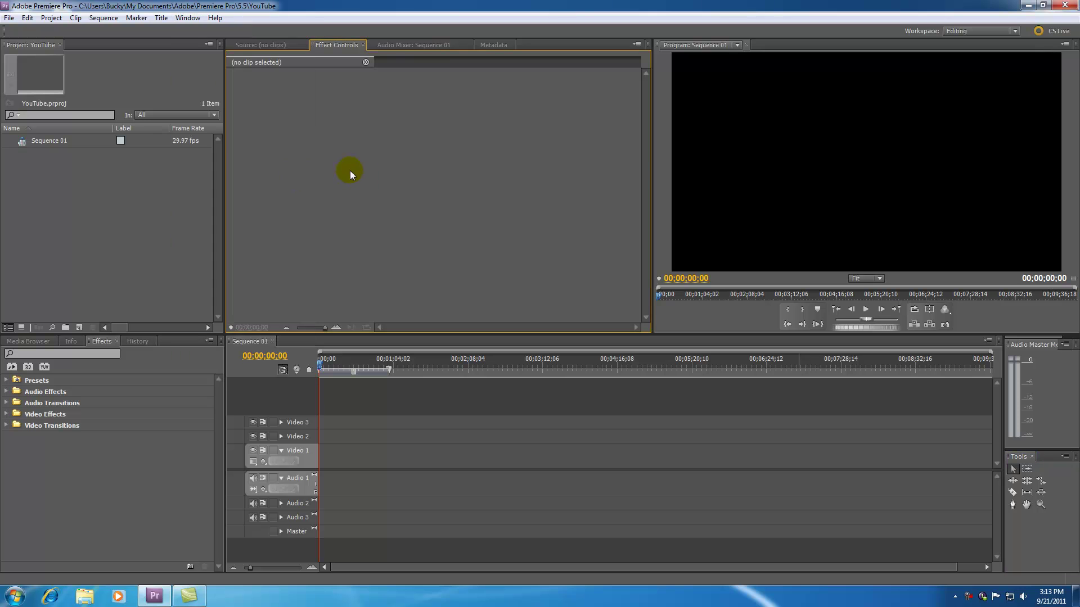
pyautogui.click(188, 18)
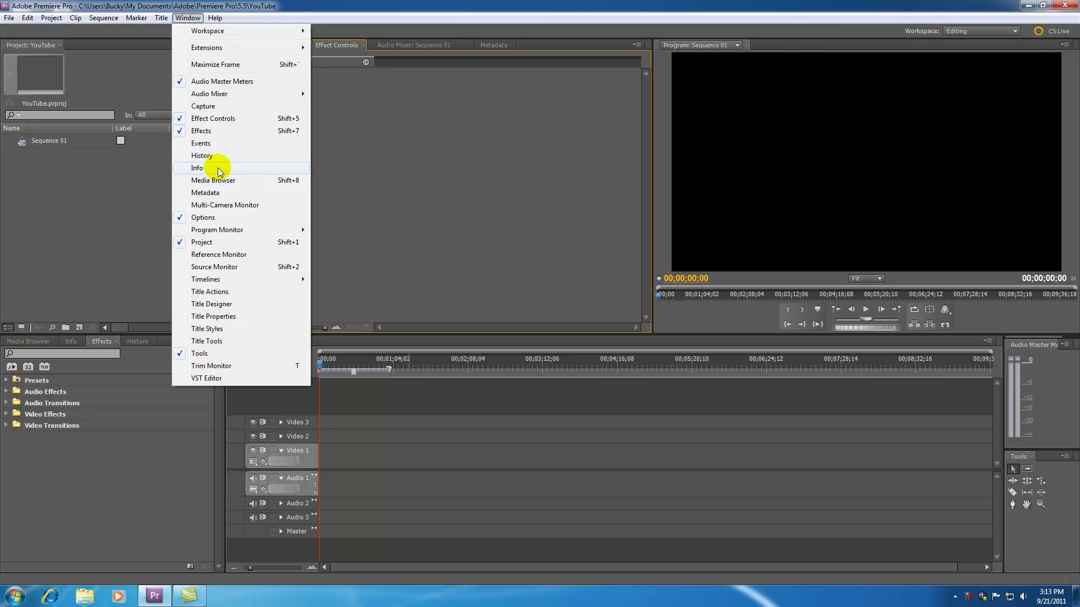
pyautogui.click(559, 265)
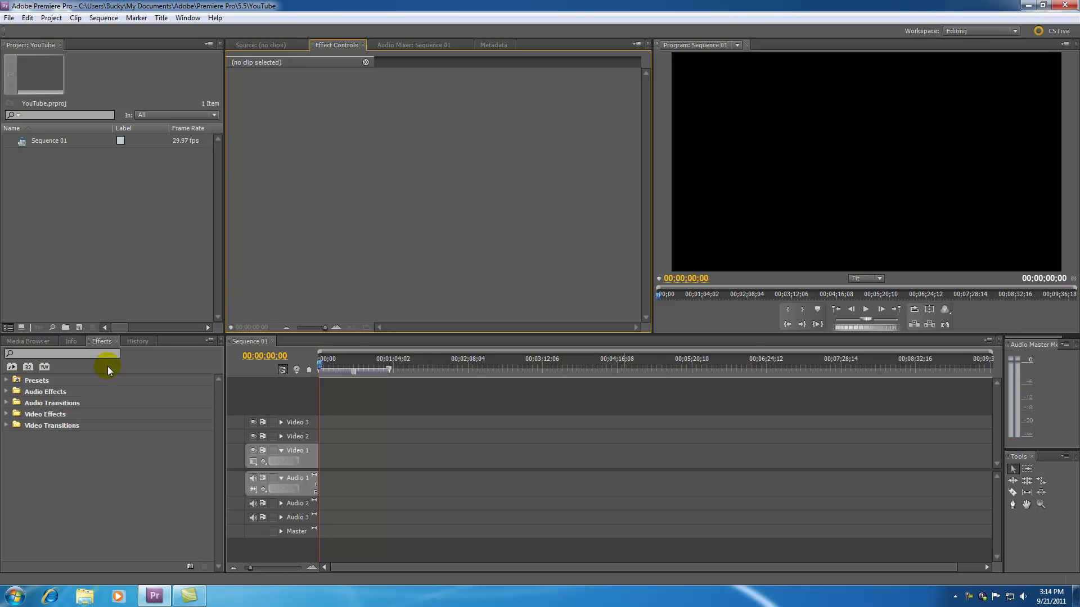
# Dock the Tools panel into the lower-left group beside Effects and History.
pyautogui.click(1010, 461)
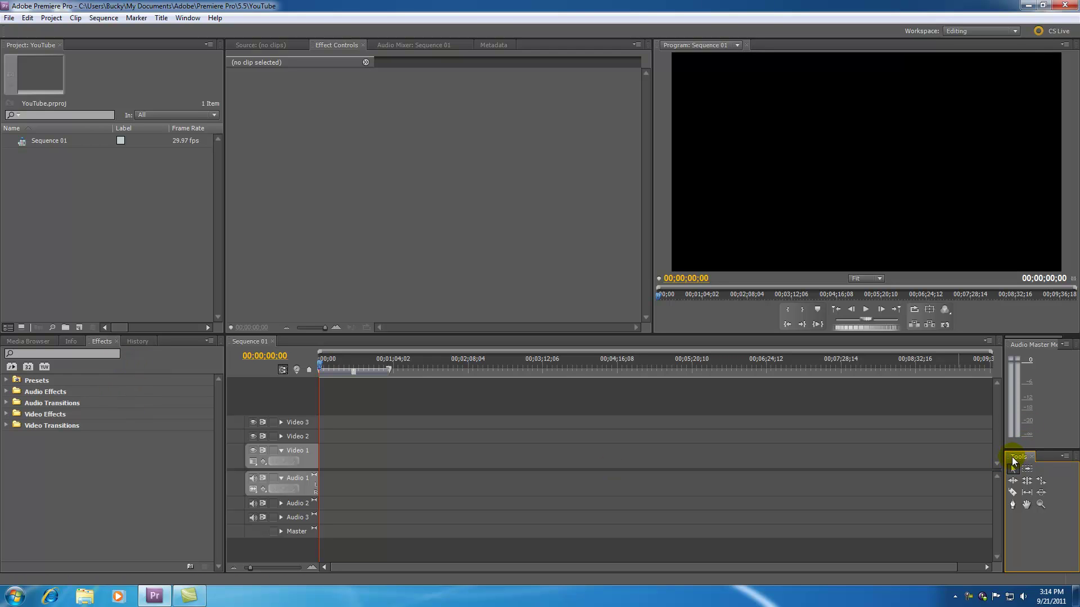
pyautogui.moveTo(1014, 460); pyautogui.dragTo(167, 345)
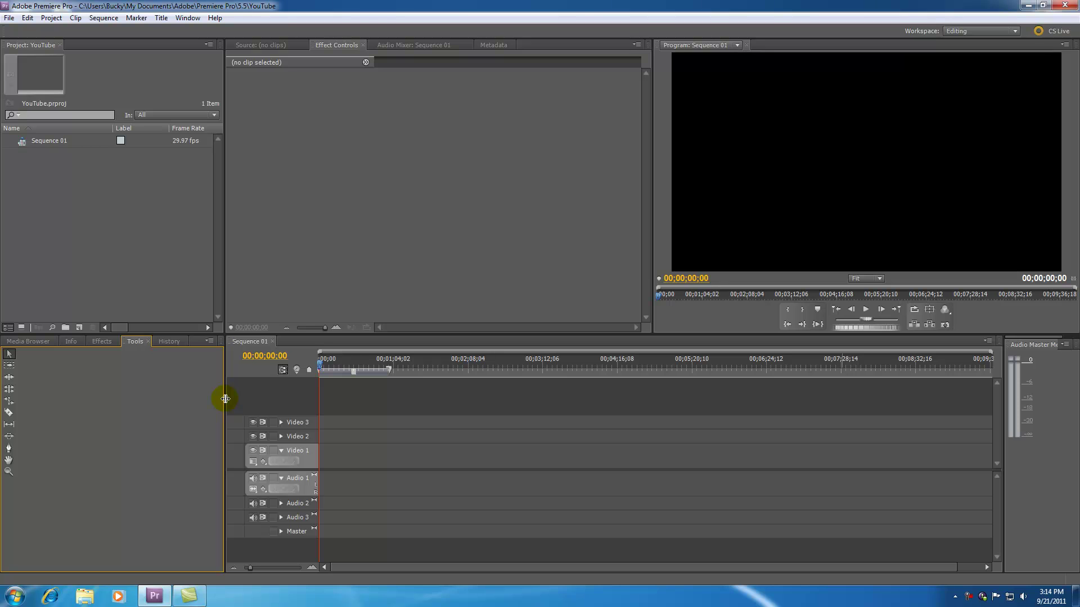
# Narrow the Tools group, then undock the Audio Master Meters, move it mid-screen and close it.
pyautogui.moveTo(225, 398)
pyautogui.mouseDown()
pyautogui.moveTo(128, 405)
pyautogui.moveTo(99, 421)
pyautogui.moveTo(265, 402)
pyautogui.moveTo(58, 418)
pyautogui.moveTo(253, 403)
pyautogui.moveTo(130, 403)
pyautogui.moveTo(231, 403)
pyautogui.mouseUp()
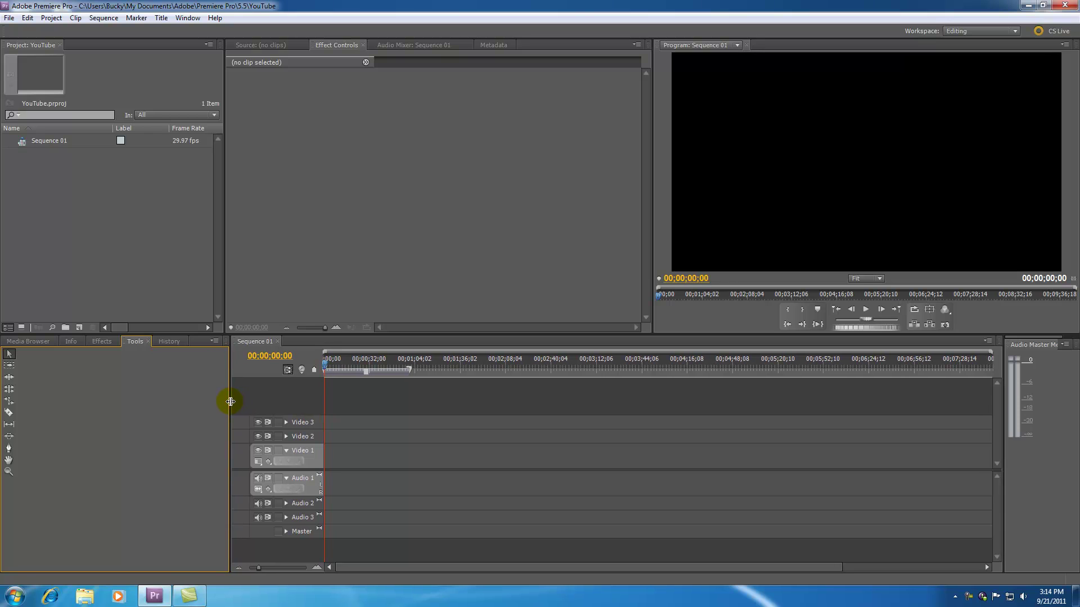
pyautogui.rightClick(1022, 346)
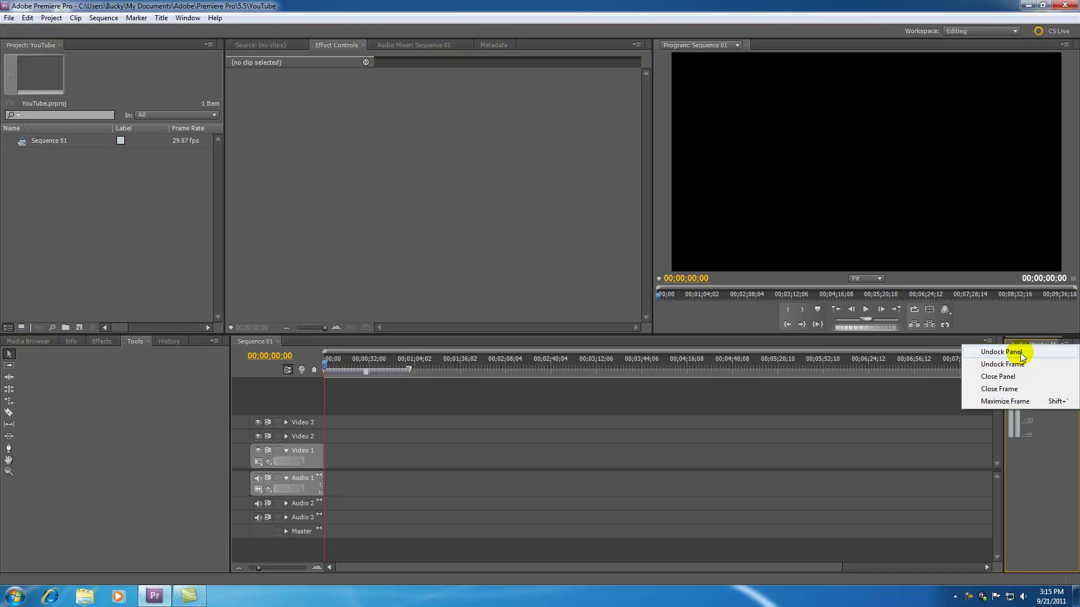
pyautogui.click(1020, 353)
pyautogui.moveTo(1022, 329); pyautogui.dragTo(645, 253)
pyautogui.click(598, 428)
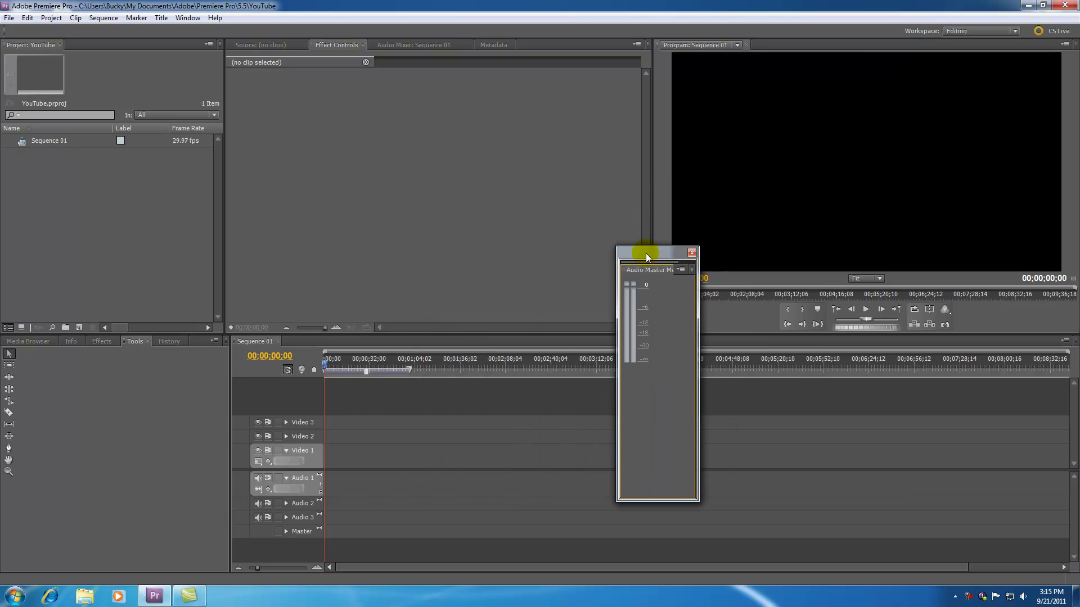
pyautogui.click(691, 254)
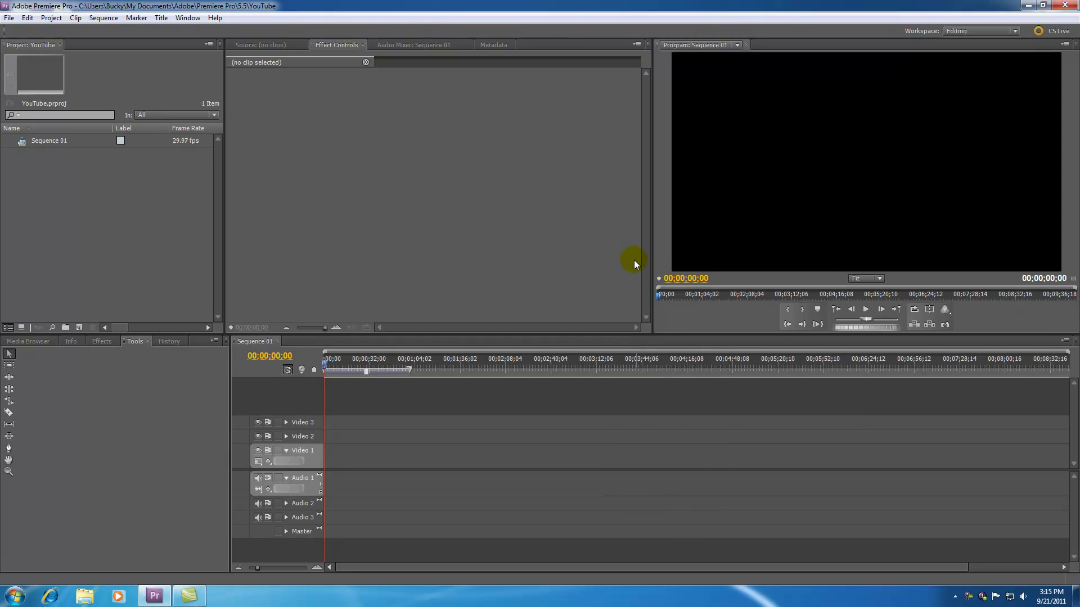
# Close the Info panel, leaving Media Browser, Effects, Tools and History with Effects showing.
pyautogui.rightClick(103, 342)
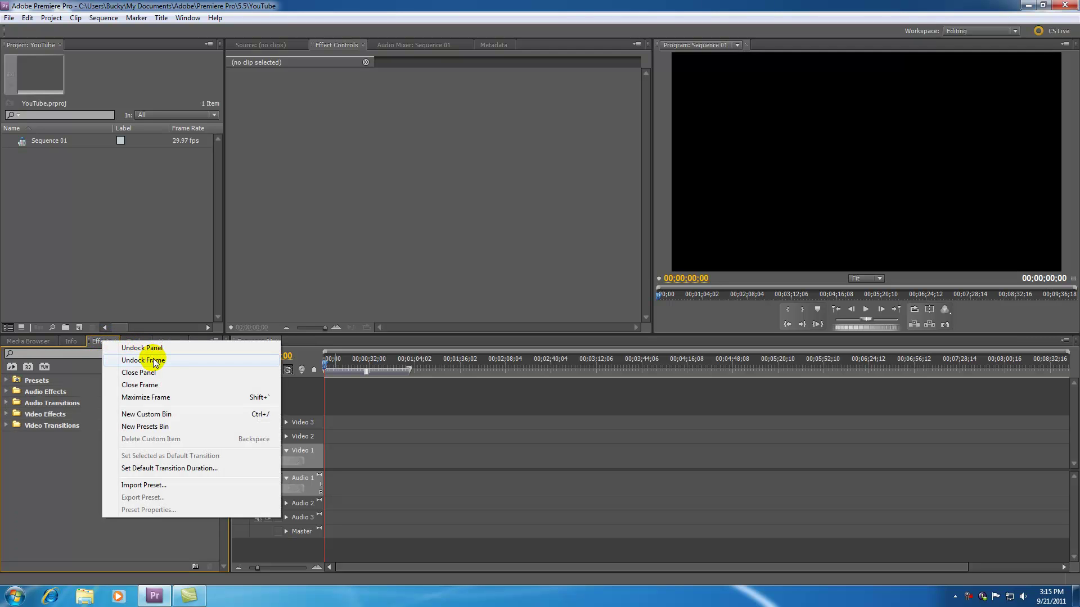
pyautogui.click(58, 480)
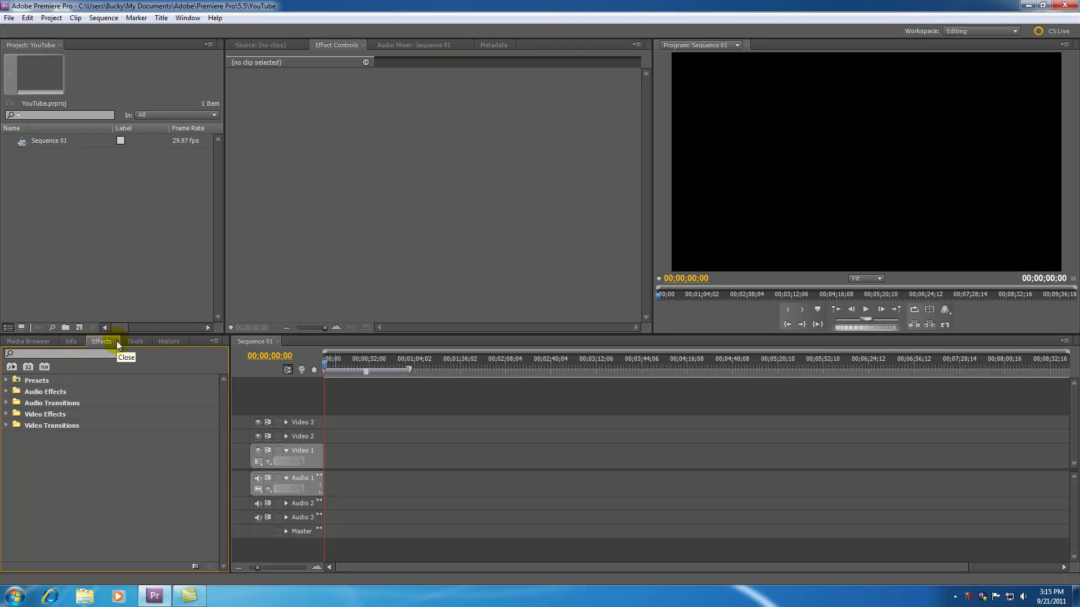
pyautogui.click(72, 342)
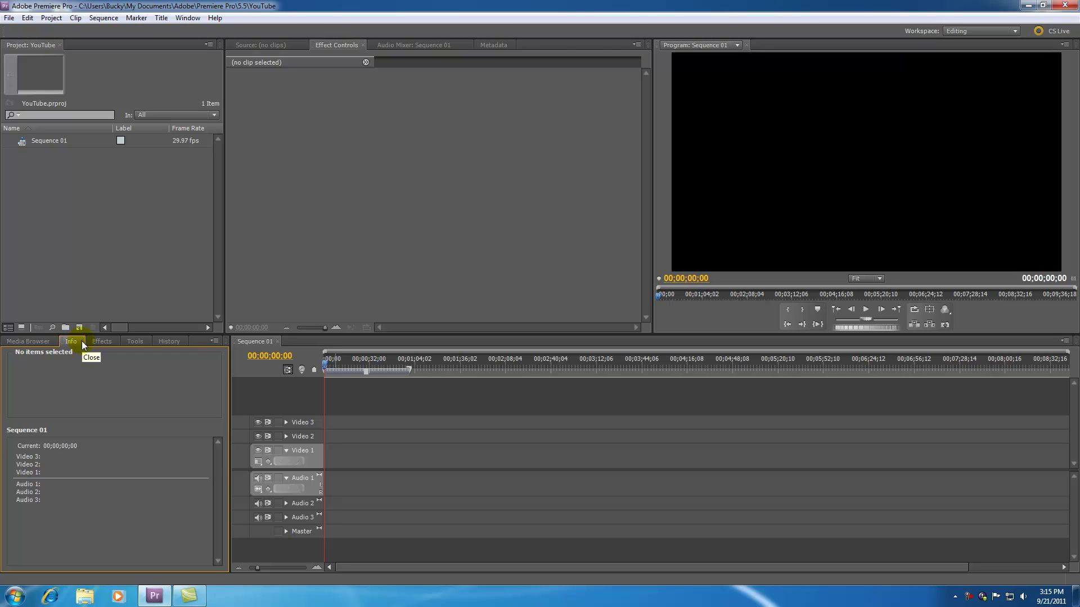
pyautogui.click(82, 342)
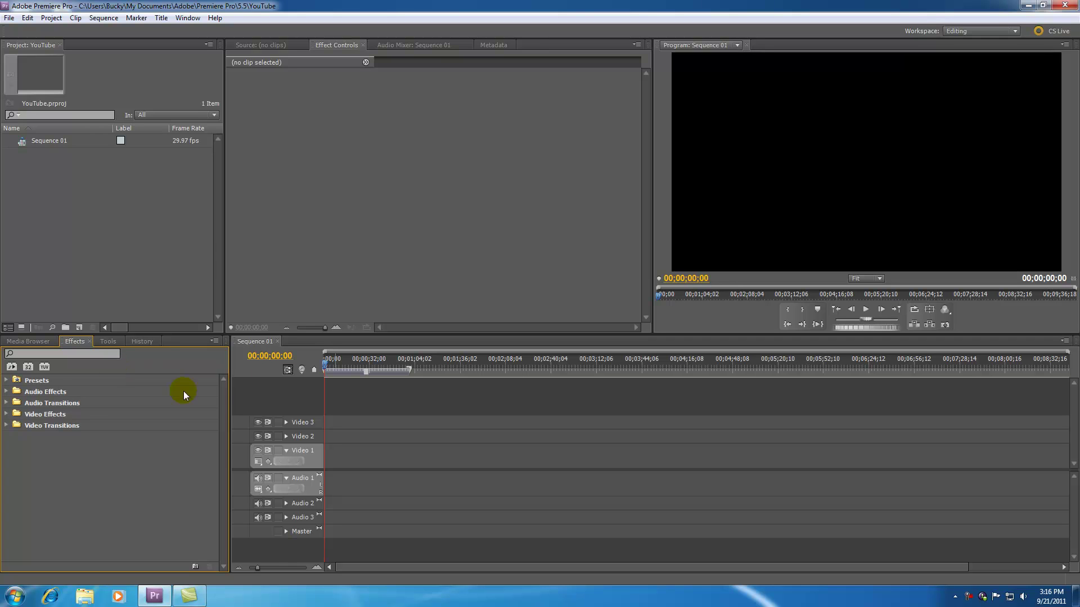
# Narrow the Project panel, close Metadata so Audio Mixer shows, and narrow Effects to widen the timeline.
pyautogui.moveTo(225, 259); pyautogui.dragTo(174, 265)
pyautogui.click(444, 45)
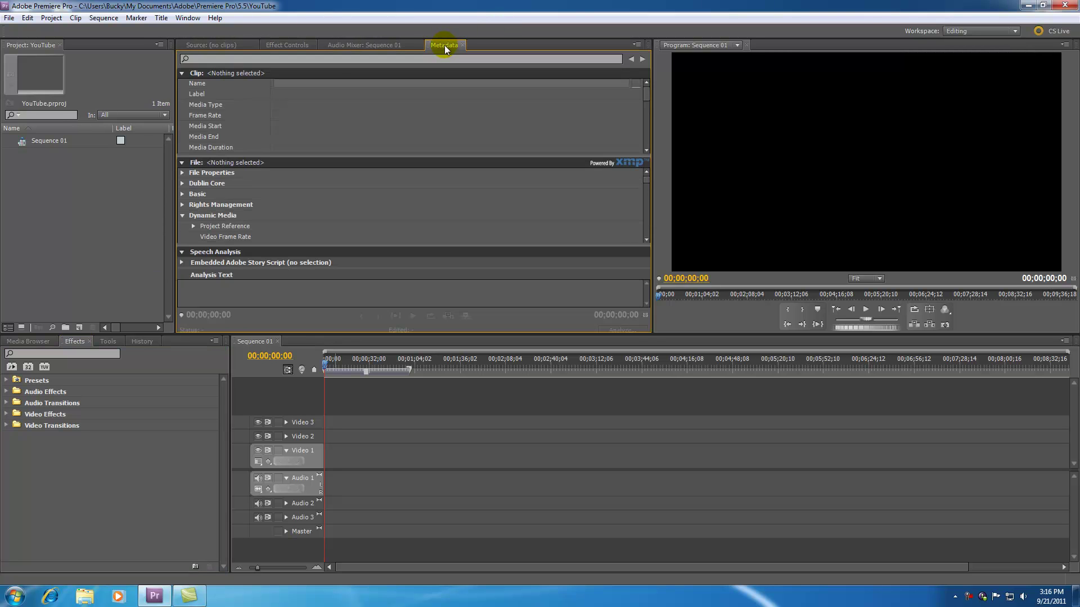
pyautogui.click(462, 45)
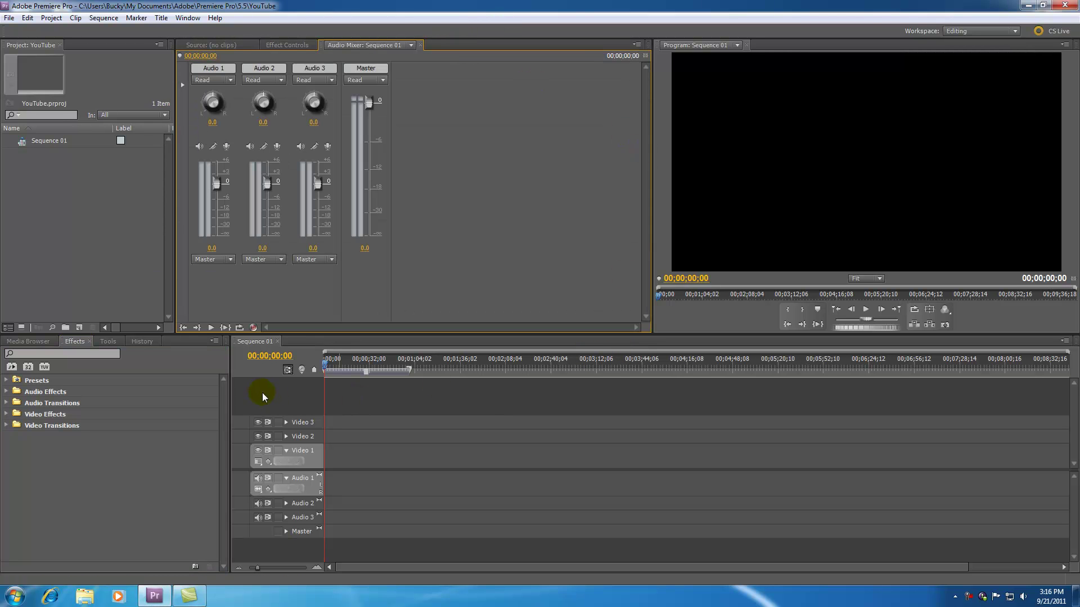
pyautogui.moveTo(231, 383); pyautogui.dragTo(204, 381)
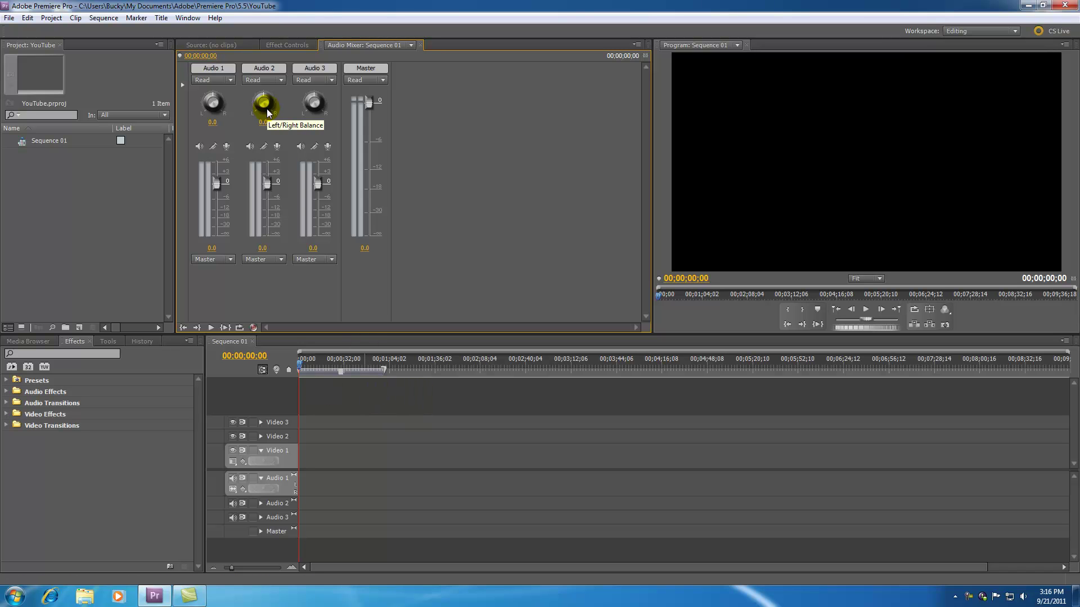
pyautogui.click(188, 19)
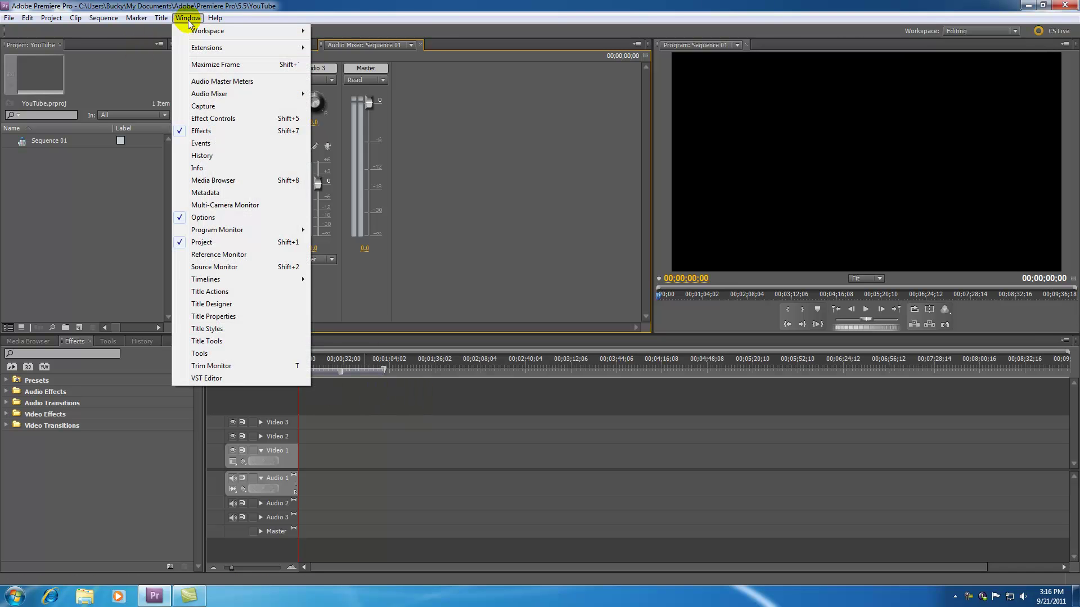
pyautogui.moveTo(296, 31)
pyautogui.click(363, 97)
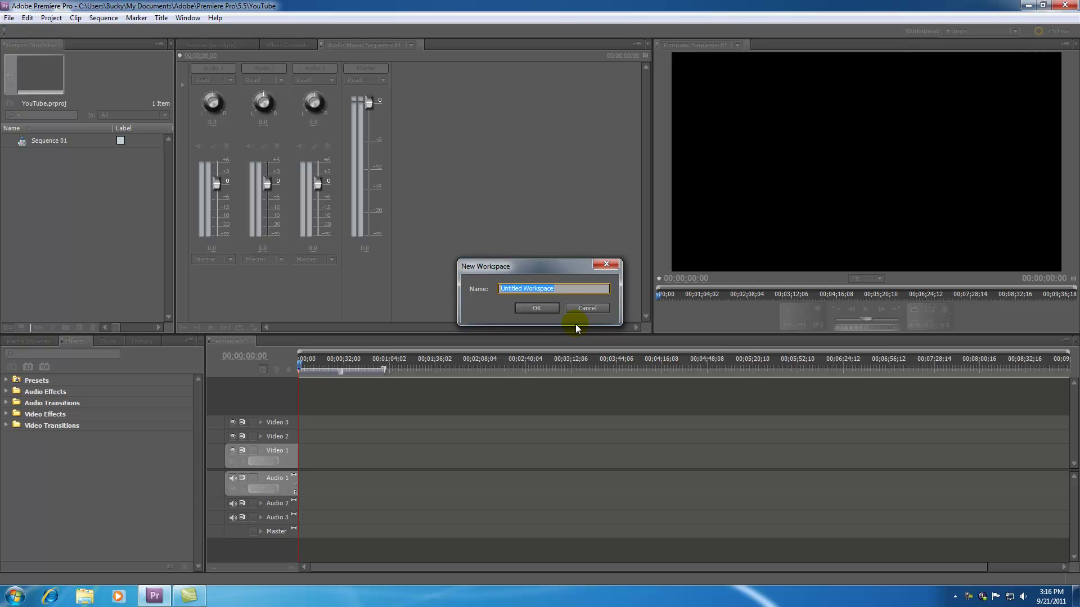
pyautogui.click(606, 263)
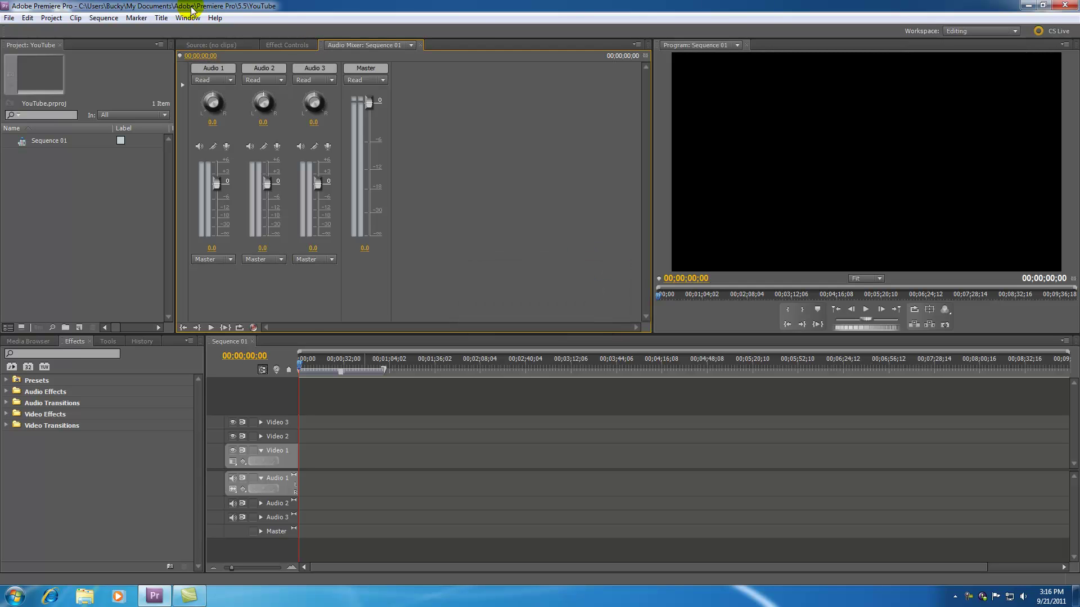
pyautogui.click(188, 17)
pyautogui.moveTo(293, 31)
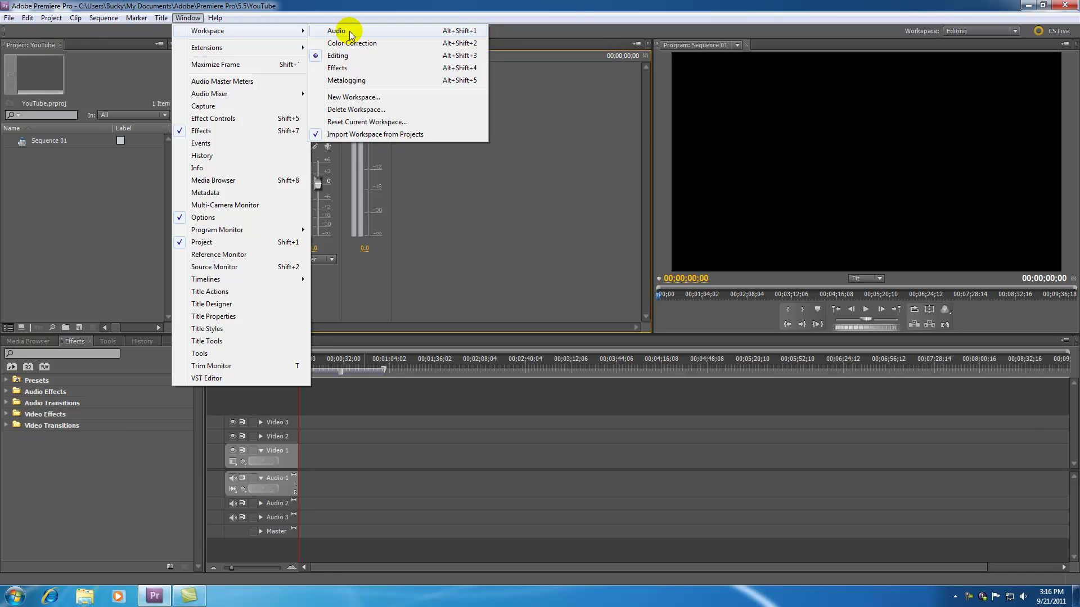
pyautogui.click(346, 33)
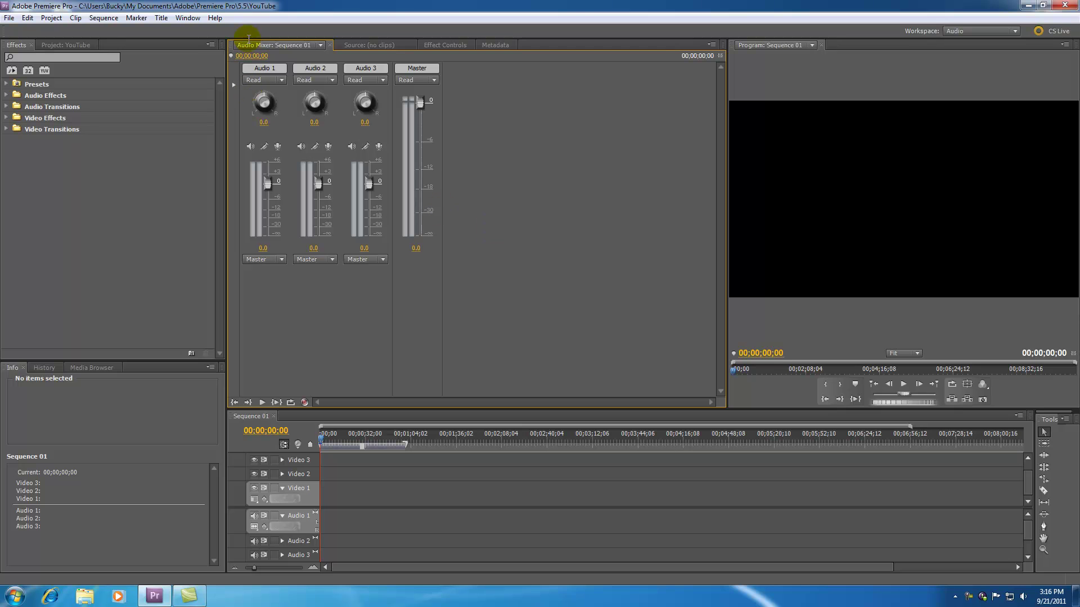
pyautogui.click(188, 18)
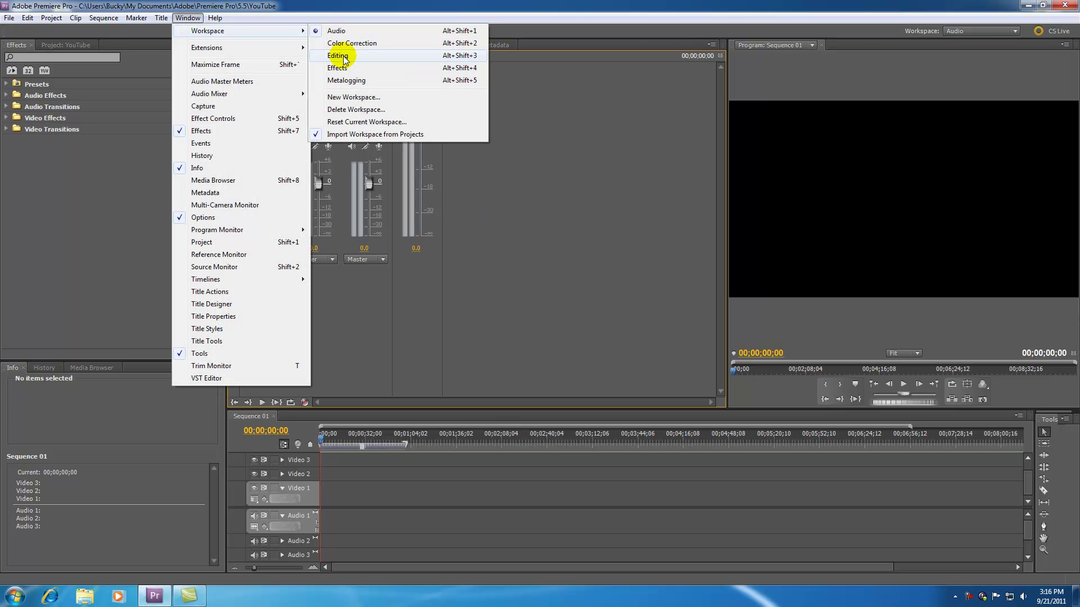
pyautogui.click(338, 55)
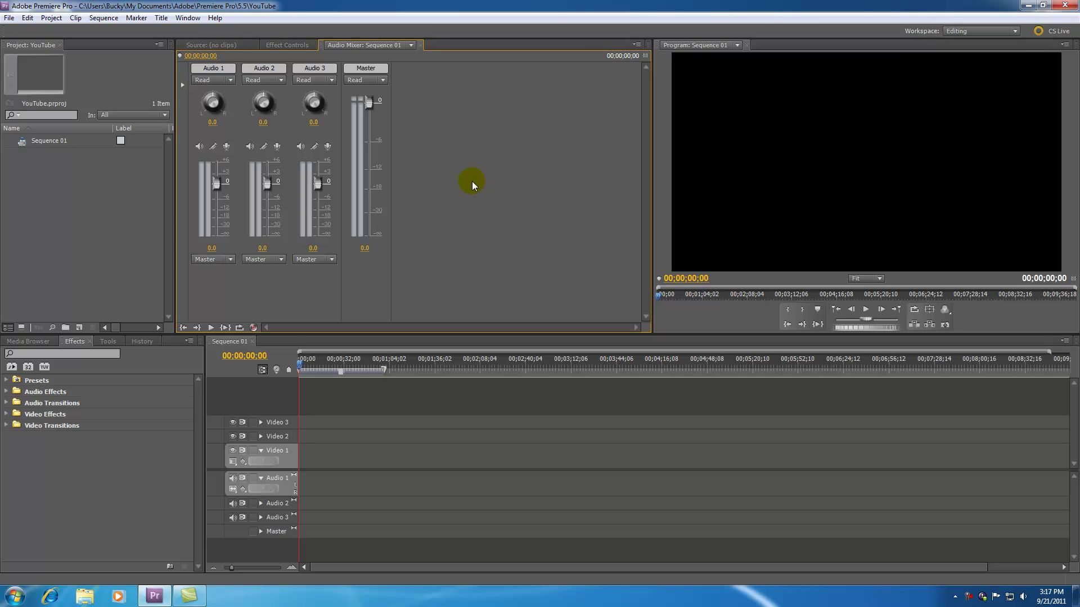
# Close the Source panel, widen the Project panel, and drag the timeline's top edge up.
pyautogui.click(213, 45)
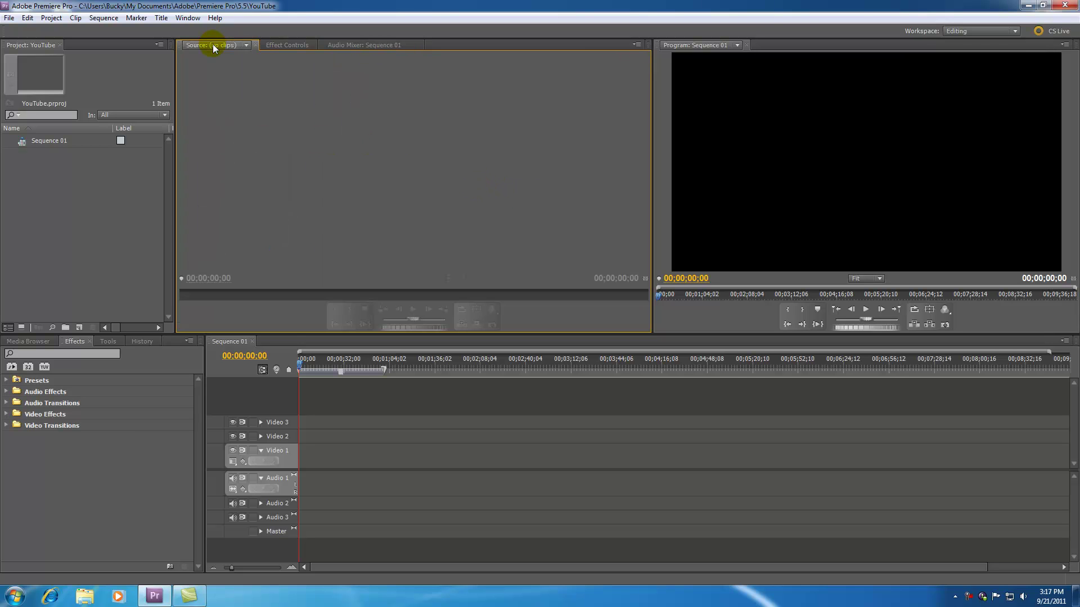
pyautogui.click(257, 45)
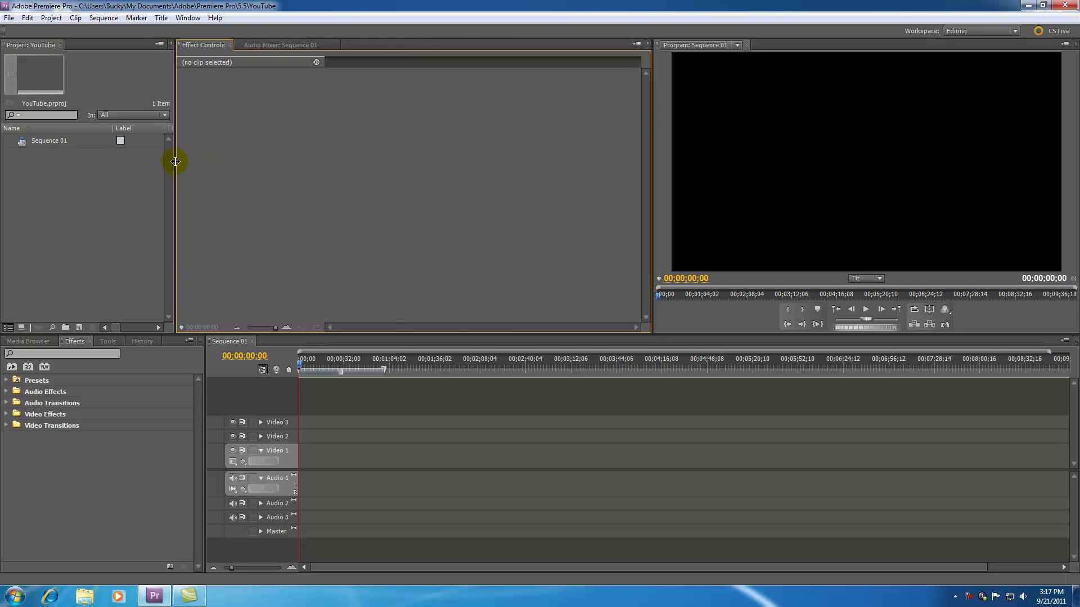
pyautogui.moveTo(175, 161); pyautogui.dragTo(366, 169)
pyautogui.moveTo(284, 336); pyautogui.dragTo(275, 226)
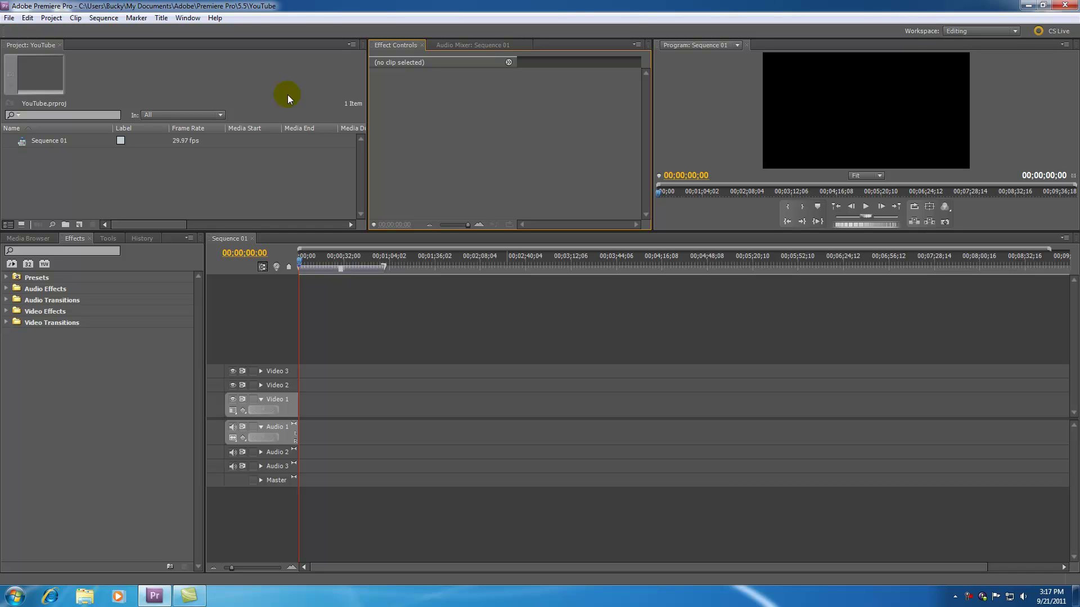
# Reset the Editing workspace to its default layout via Window > Workspace > Reset Current Workspace.
pyautogui.click(190, 19)
pyautogui.moveTo(201, 34)
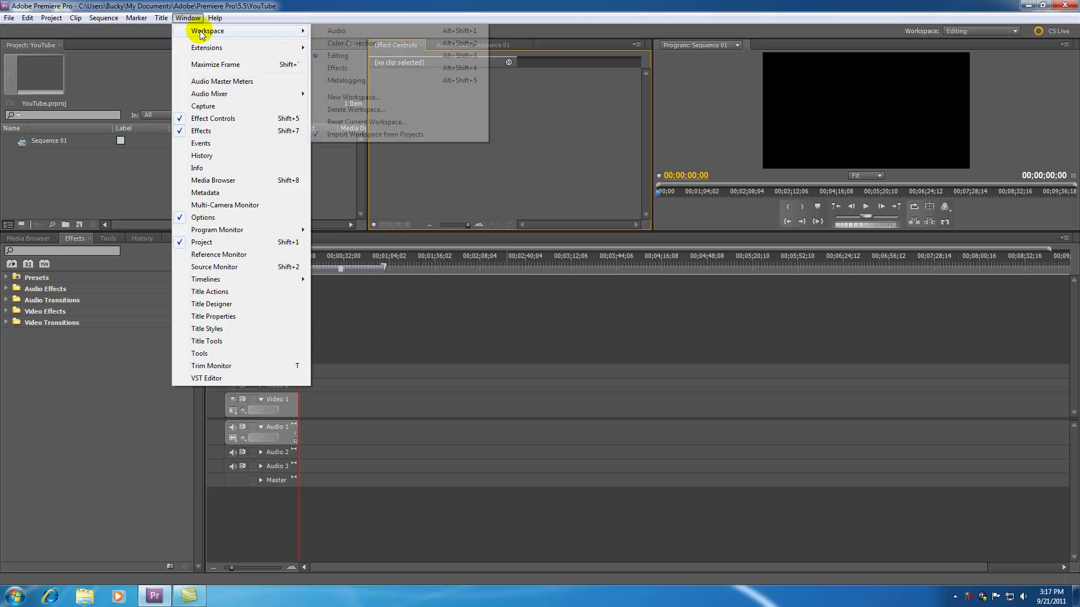
pyautogui.click(358, 124)
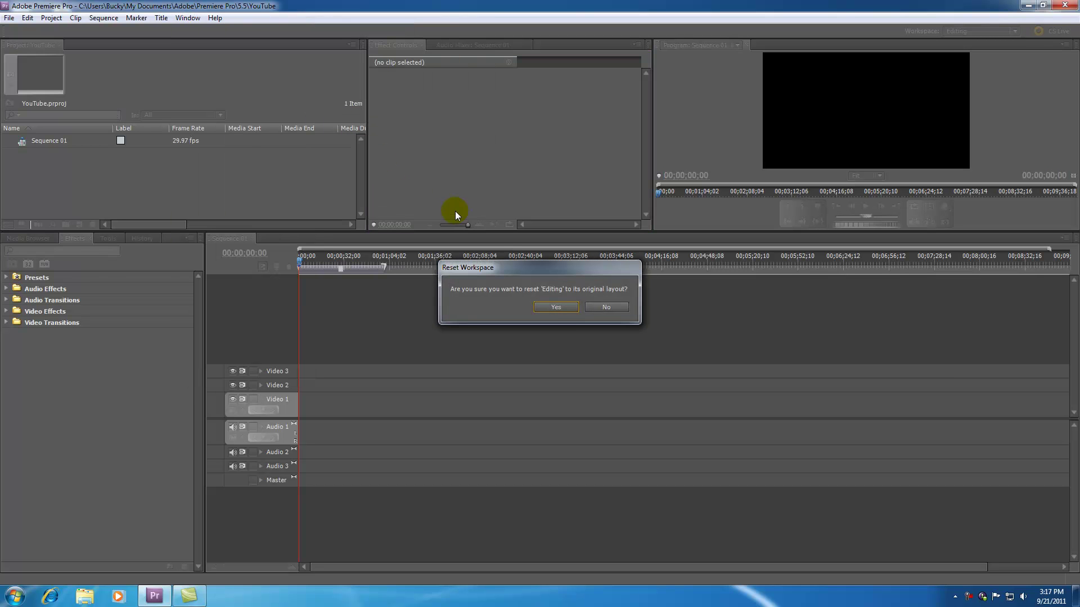
pyautogui.click(556, 307)
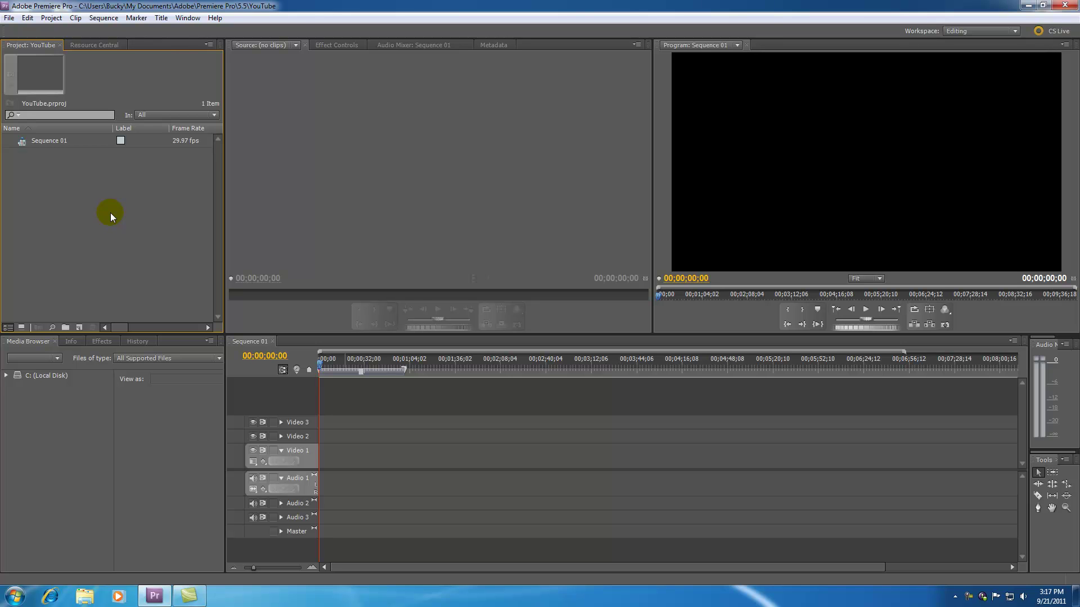
pyautogui.rightClick(969, 598)
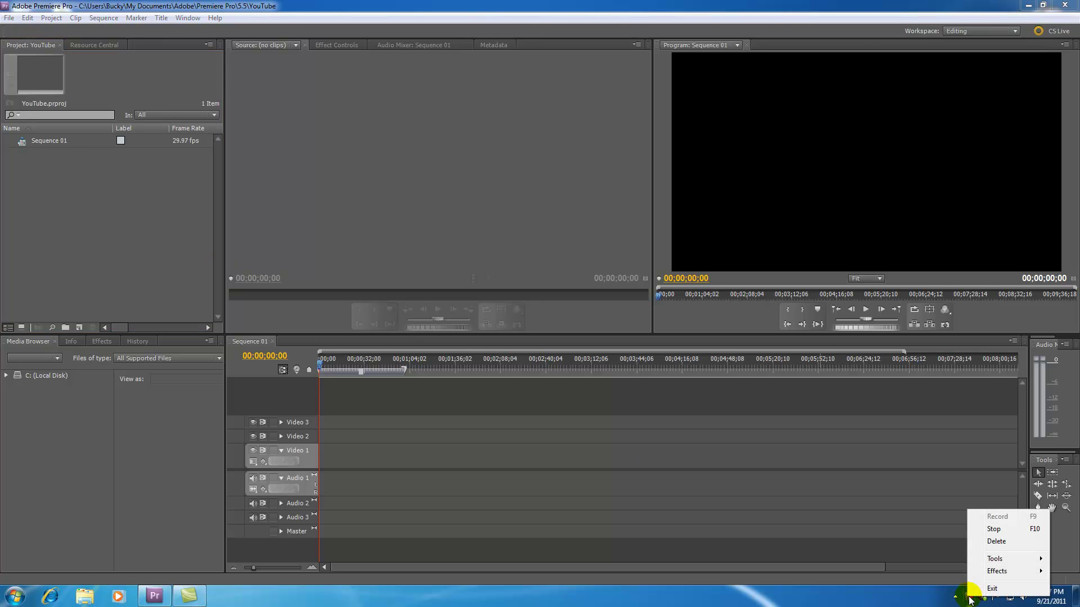